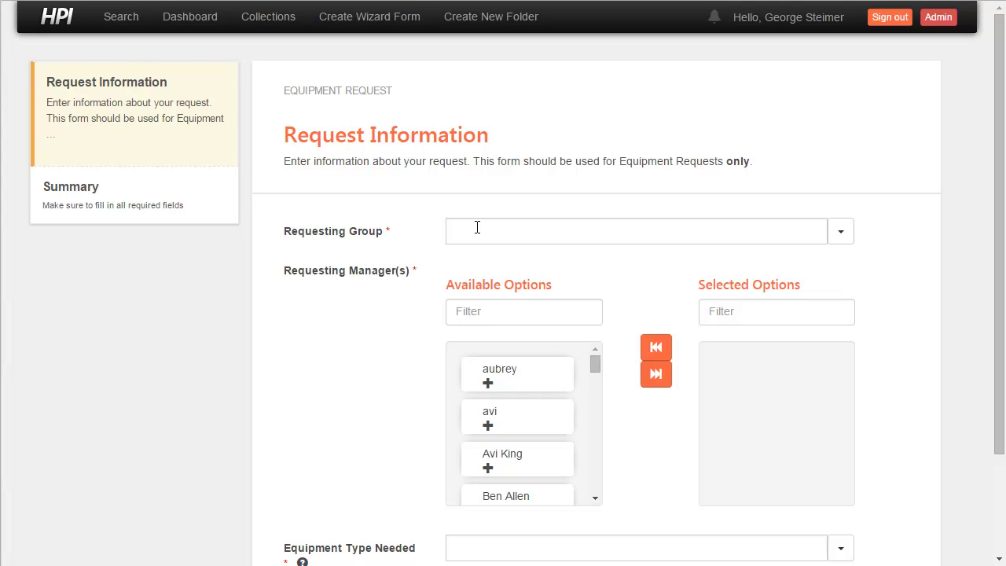
# Step: Set the requesting group to Engineering
pyautogui.click(840, 236)
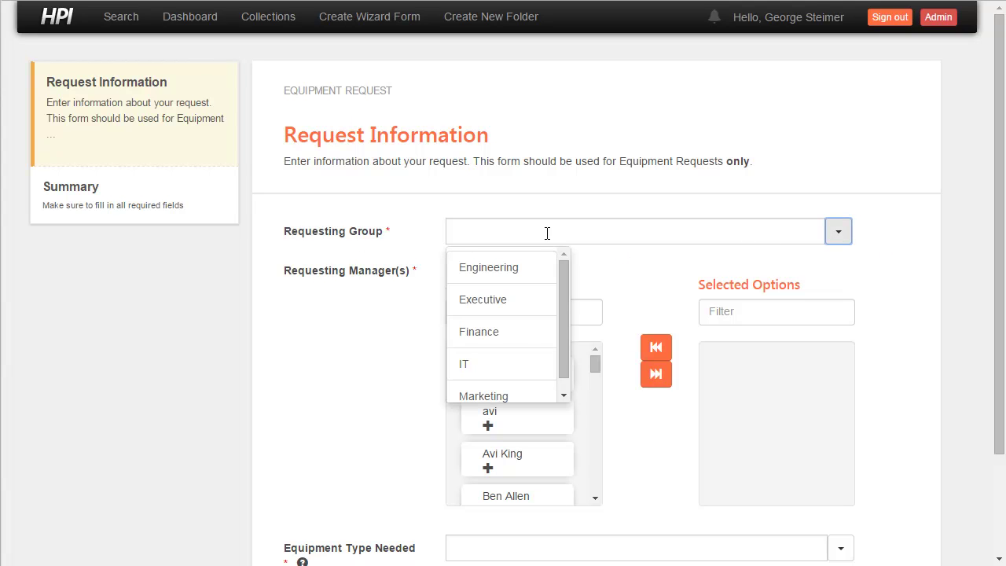
pyautogui.click(488, 232)
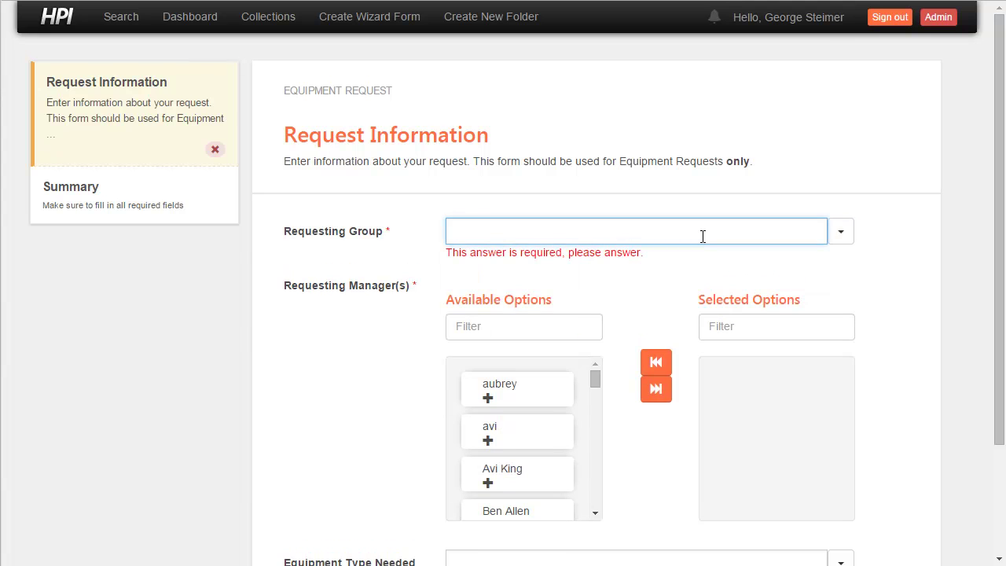
pyautogui.write('Engineering')
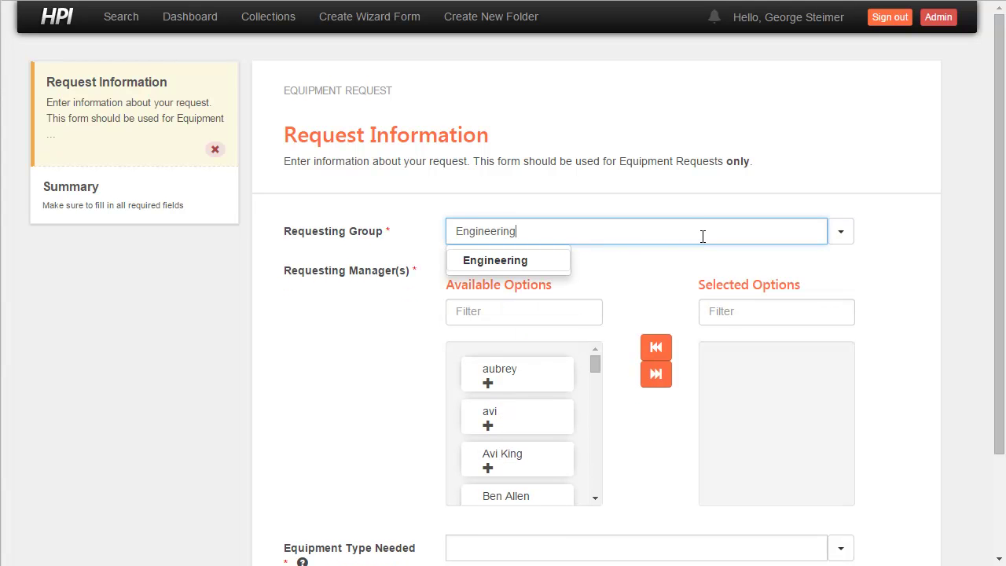
pyautogui.click(390, 263)
# Step: Filter the available requesting managers by "Ge" and add the first matching manager to the selected options
pyautogui.click(507, 322)
pyautogui.write('Ge')
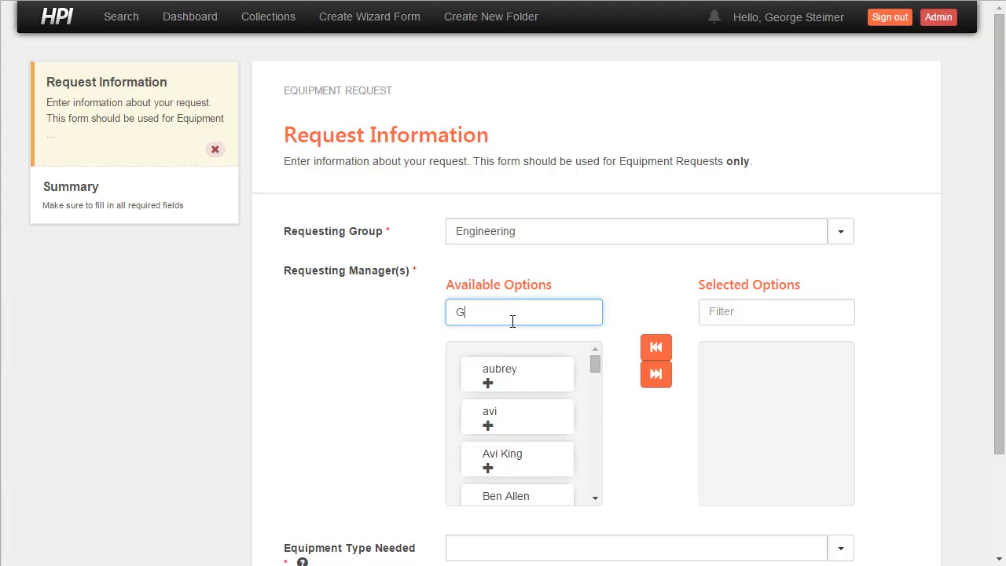
pyautogui.click(524, 382)
# Step: Set the equipment type needed to Mobile Device
pyautogui.scroll(-2, 389, 322)
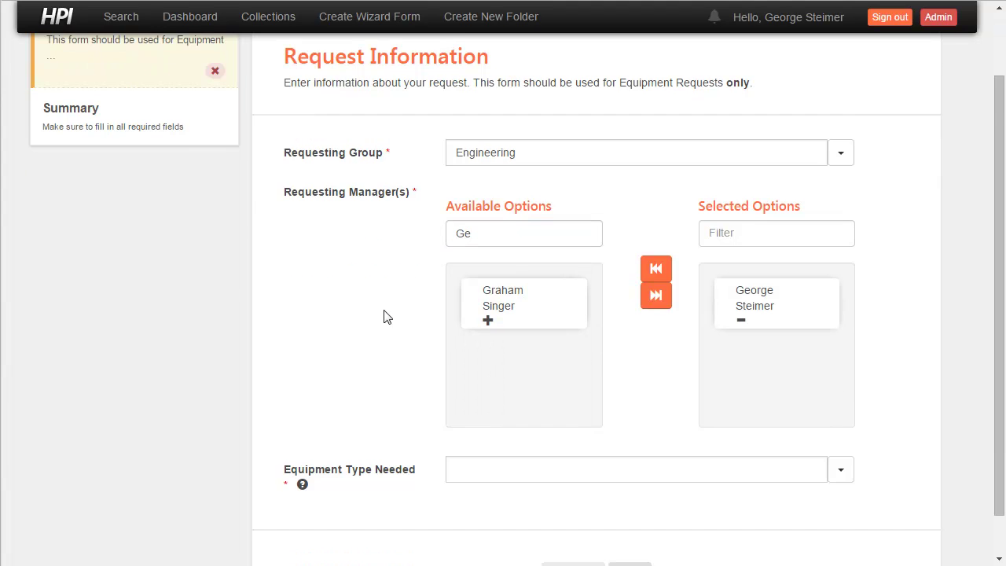
pyautogui.scroll(1, 440, 425)
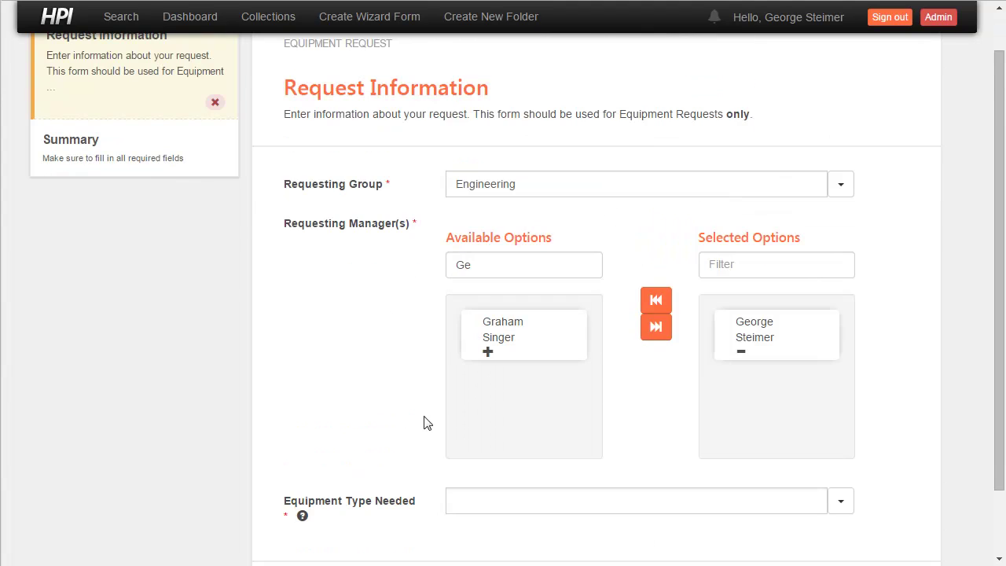
pyautogui.click(494, 503)
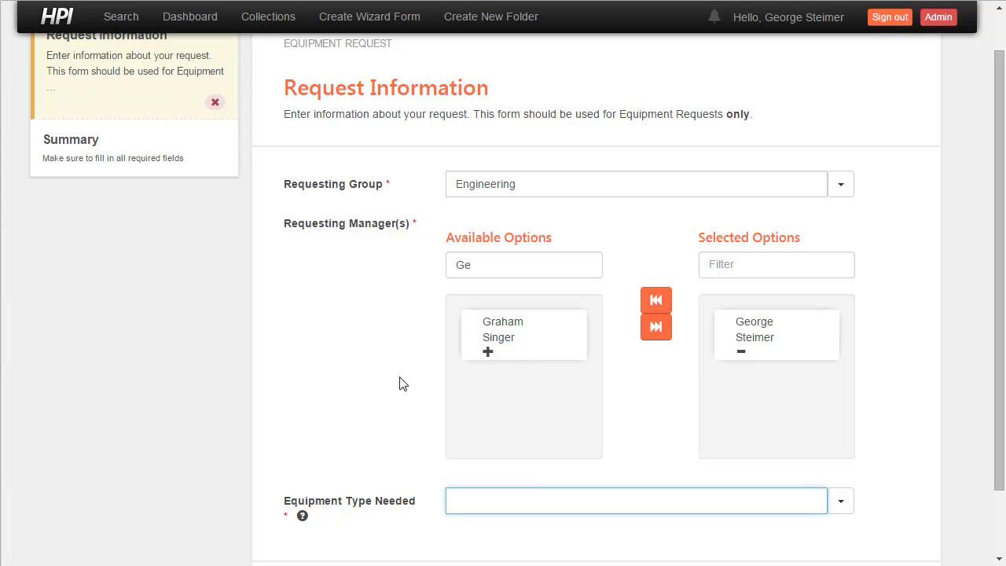
pyautogui.write('Mobile Device')
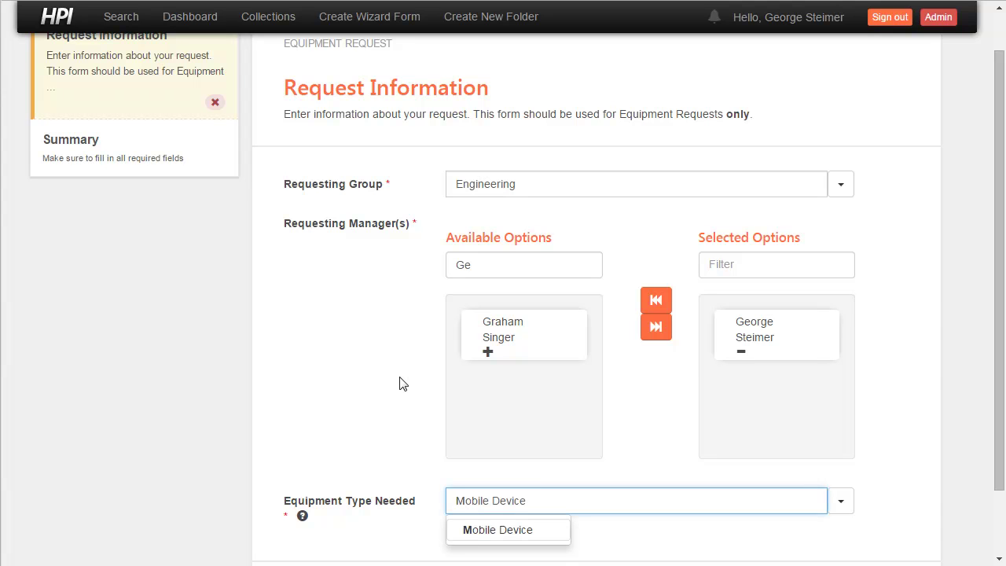
pyautogui.click(500, 530)
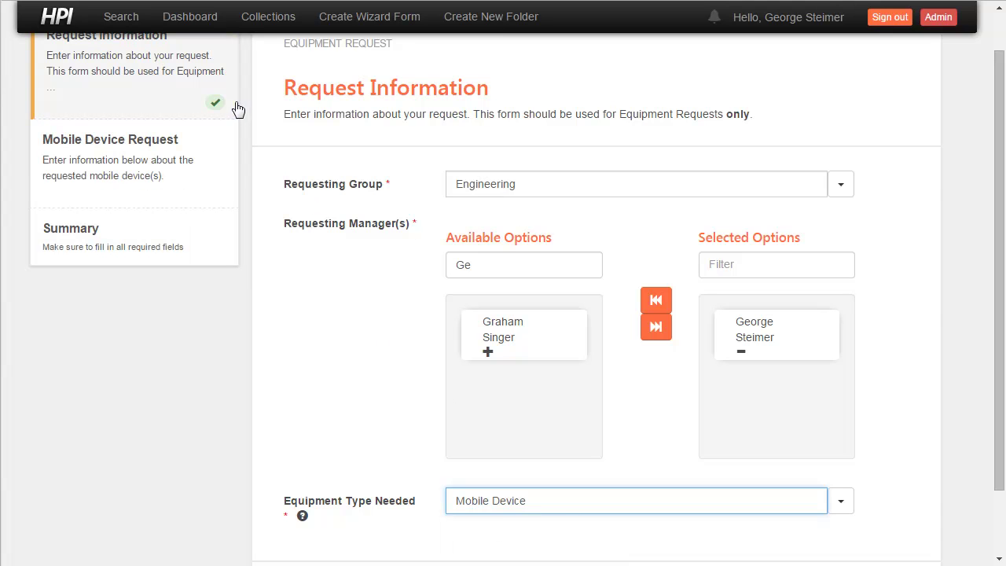
pyautogui.scroll(-2, 312, 273)
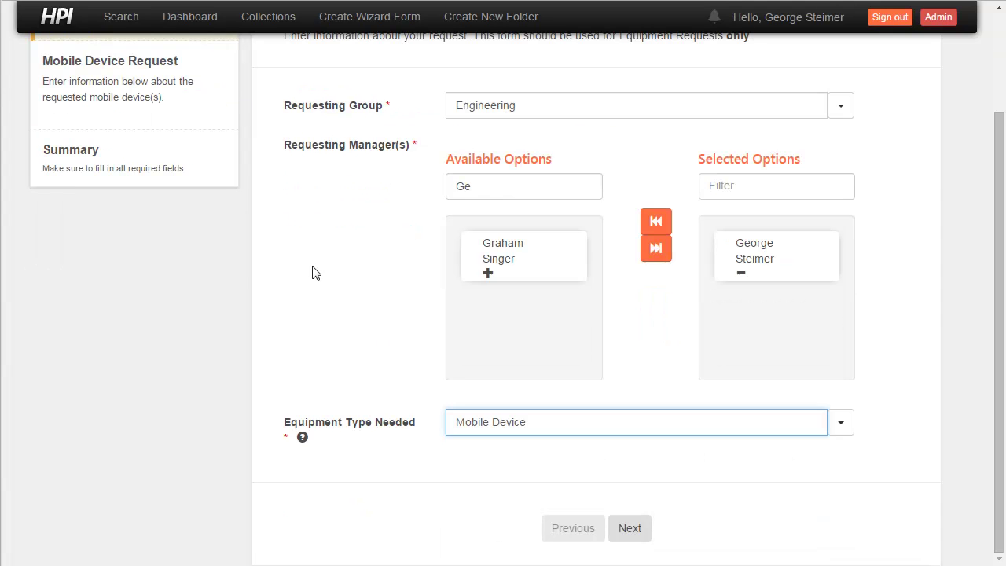
pyautogui.scroll(2, 324, 373)
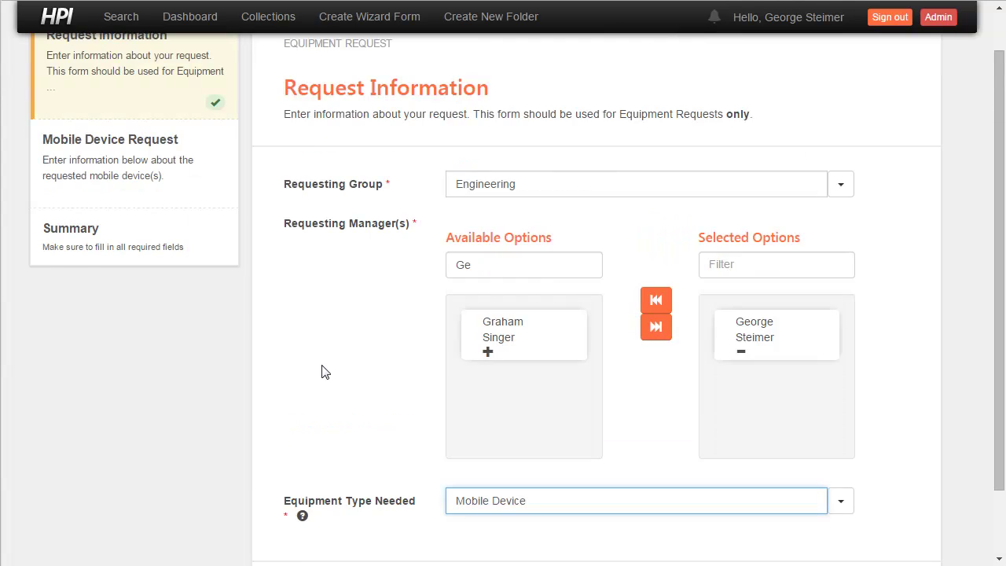
pyautogui.scroll(1, 324, 373)
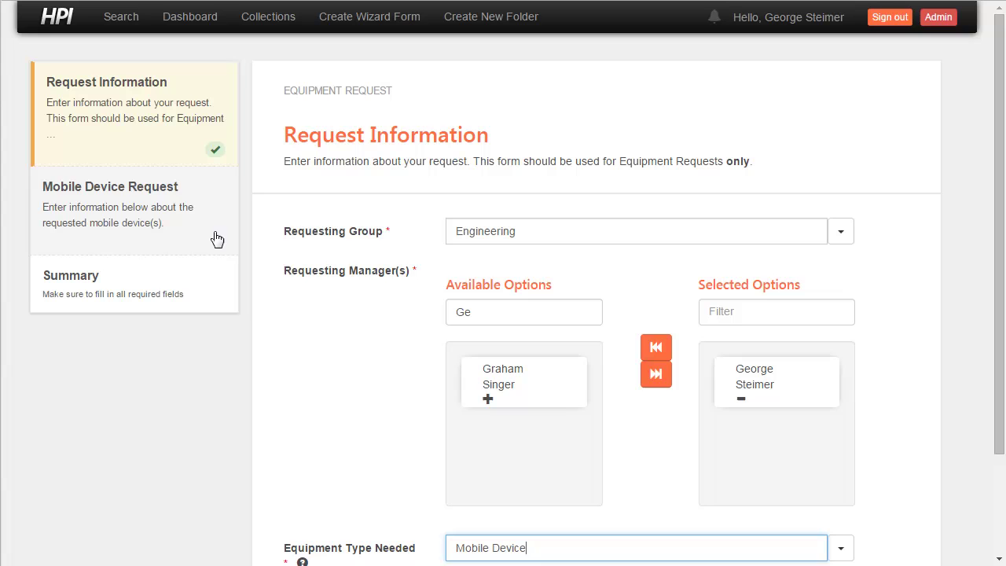
pyautogui.scroll(-2, 365, 436)
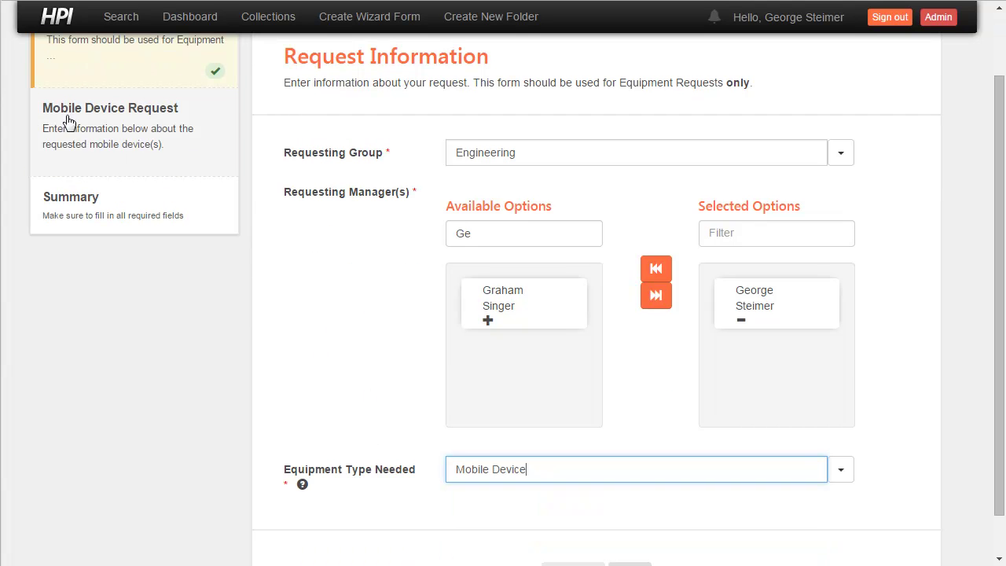
pyautogui.scroll(2, 288, 280)
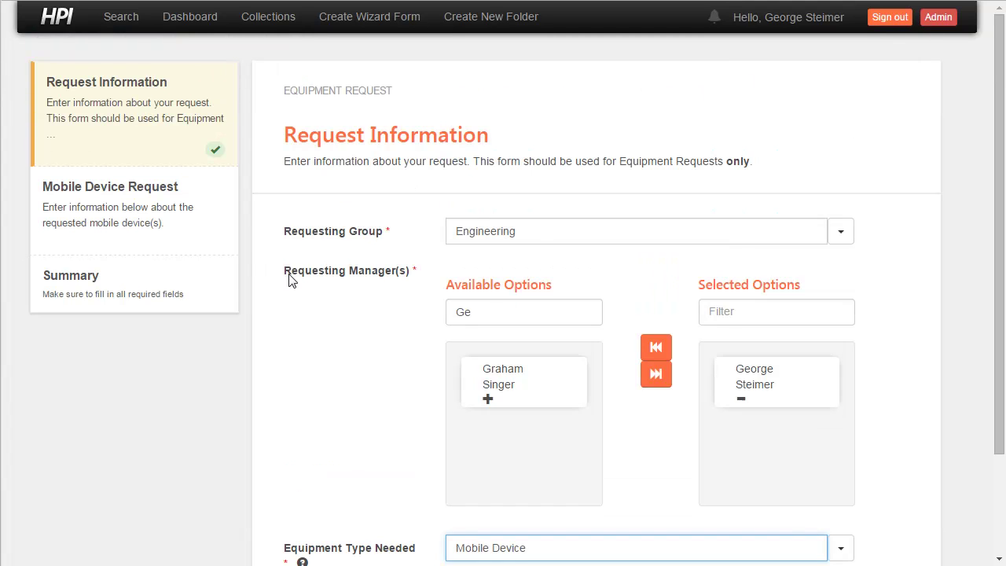
# Step: Clear the required Requesting Group answer and leave the field empty
pyautogui.click(541, 232)
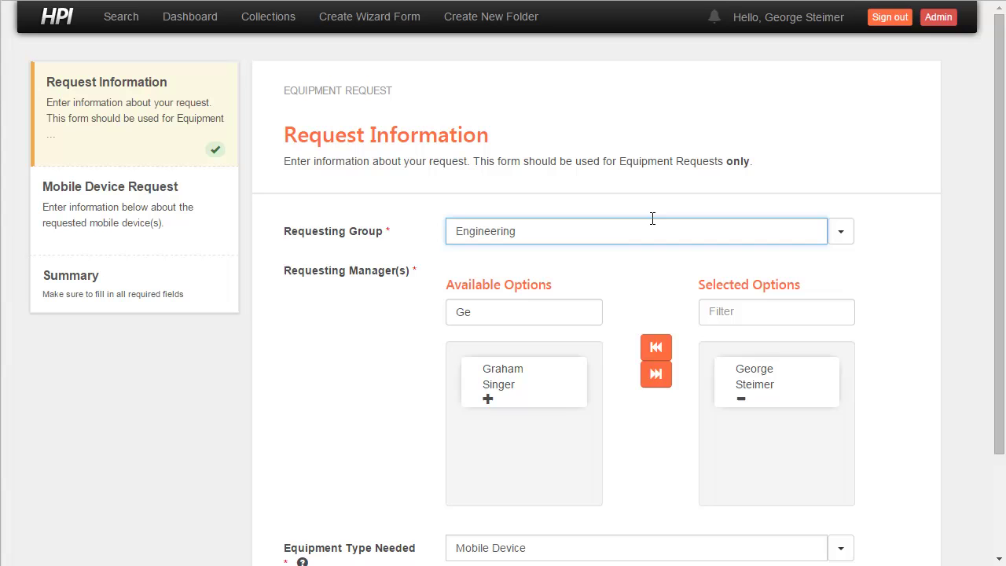
pyautogui.hotkey('ctrl', 'a')
pyautogui.press('BackSpace')
pyautogui.click(345, 211)
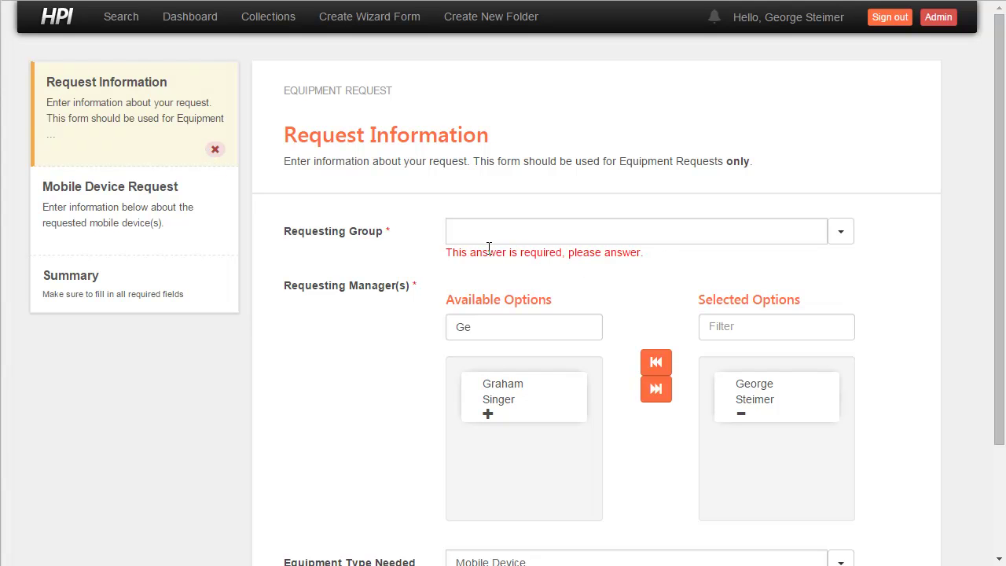
# Step: Fill the emptied Requesting Group answer with Engineering again
pyautogui.click(530, 234)
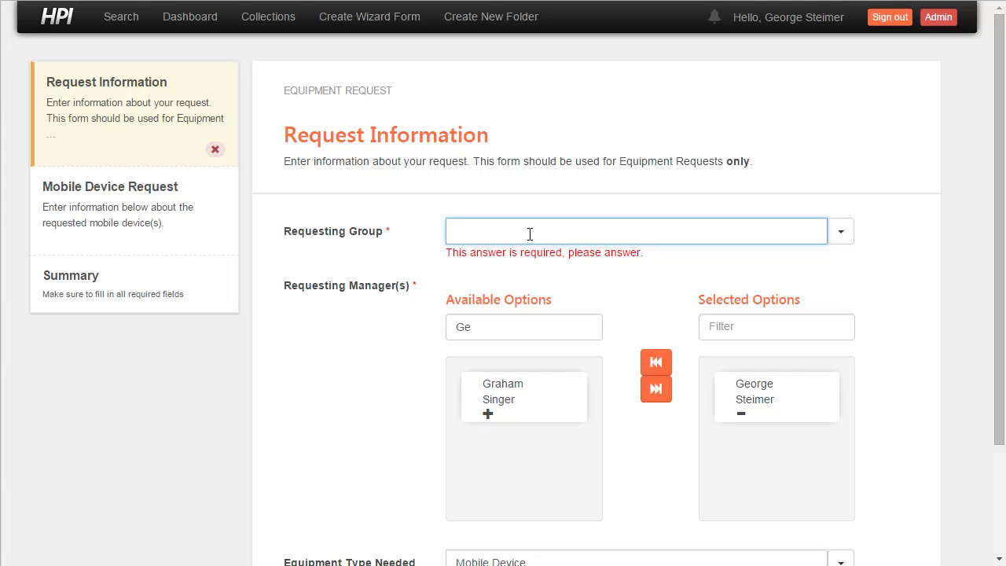
pyautogui.write('Engineering')
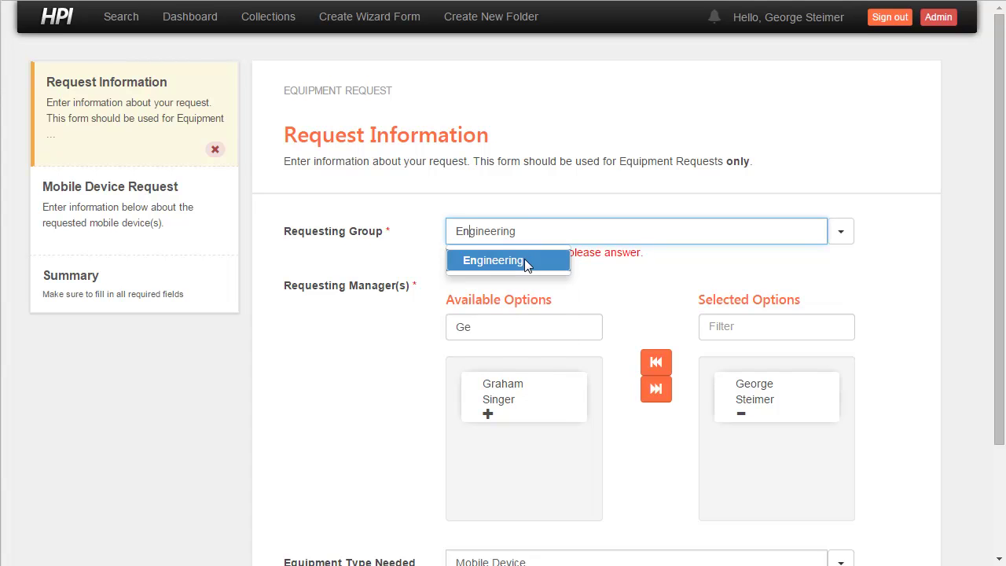
pyautogui.click(524, 258)
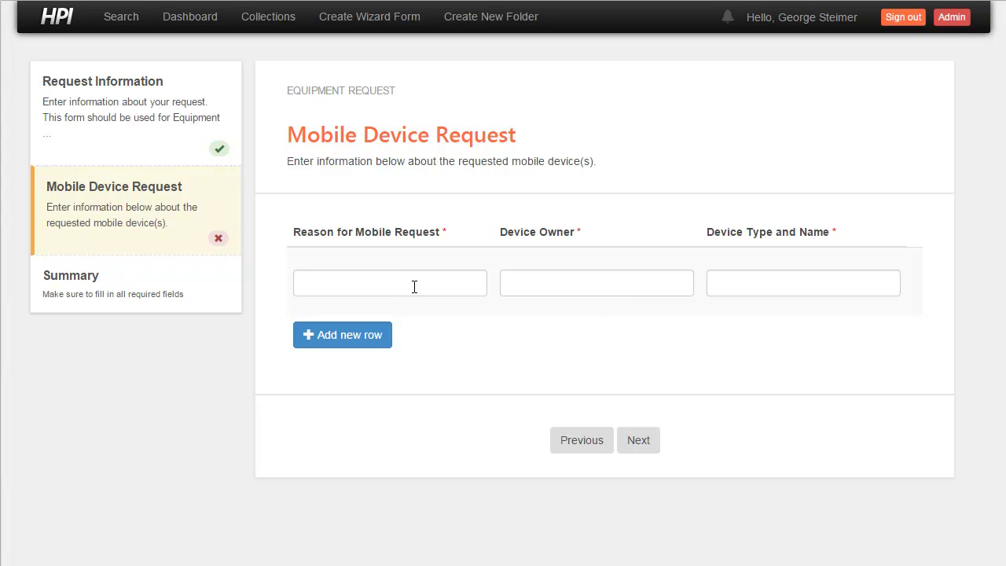
# Step: Fill the first mobile device row with reason New Device, owner TSG and device Apple iPad 4
pyautogui.click(446, 279)
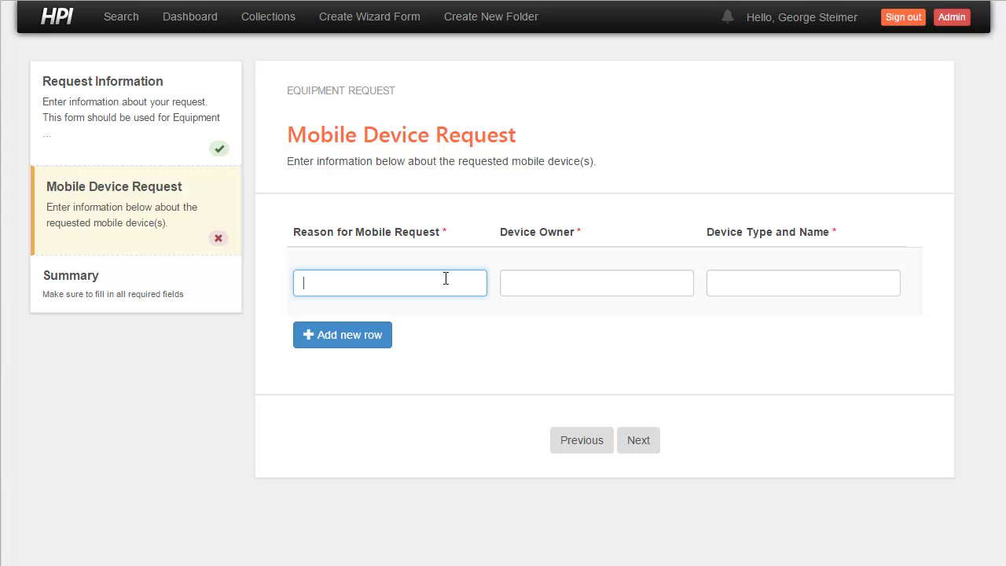
pyautogui.write('New Device')
pyautogui.press('Tab')
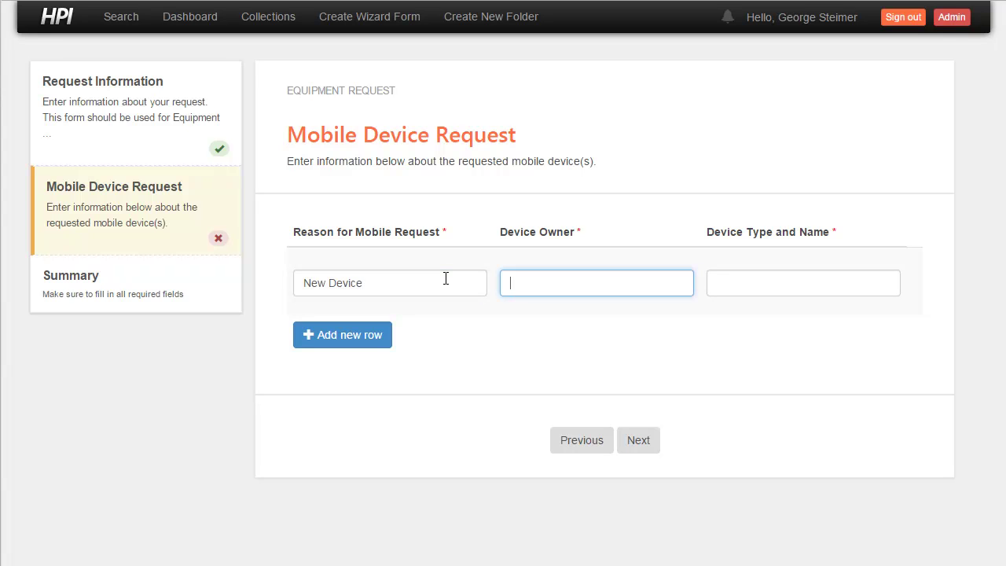
pyautogui.write('TSG')
pyautogui.press('Tab')
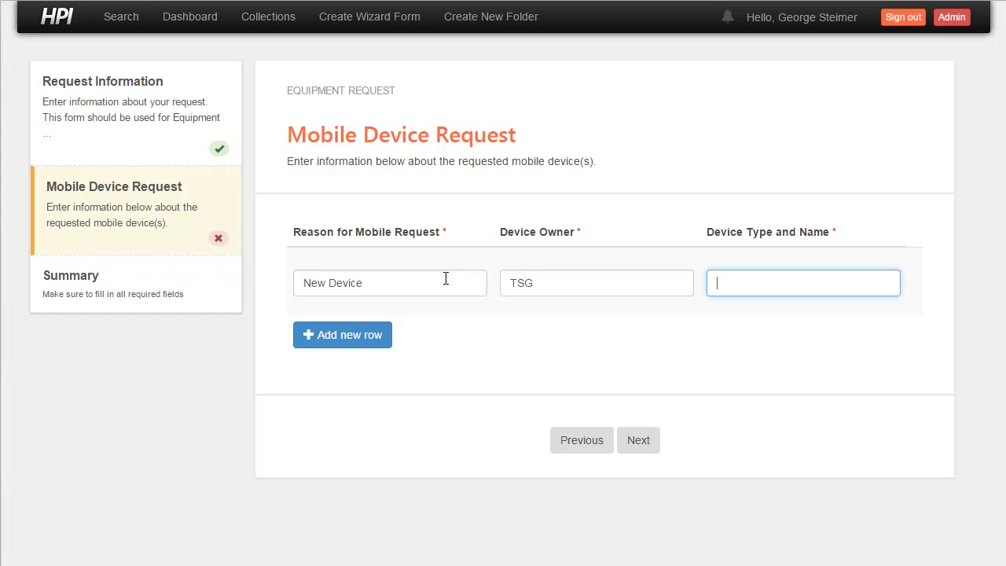
pyautogui.write('Apple iPad 4')
# Step: Add a second device row with reason Replacement Device, owner TSG and device Apply iPhone 6
pyautogui.click(342, 336)
pyautogui.click(346, 353)
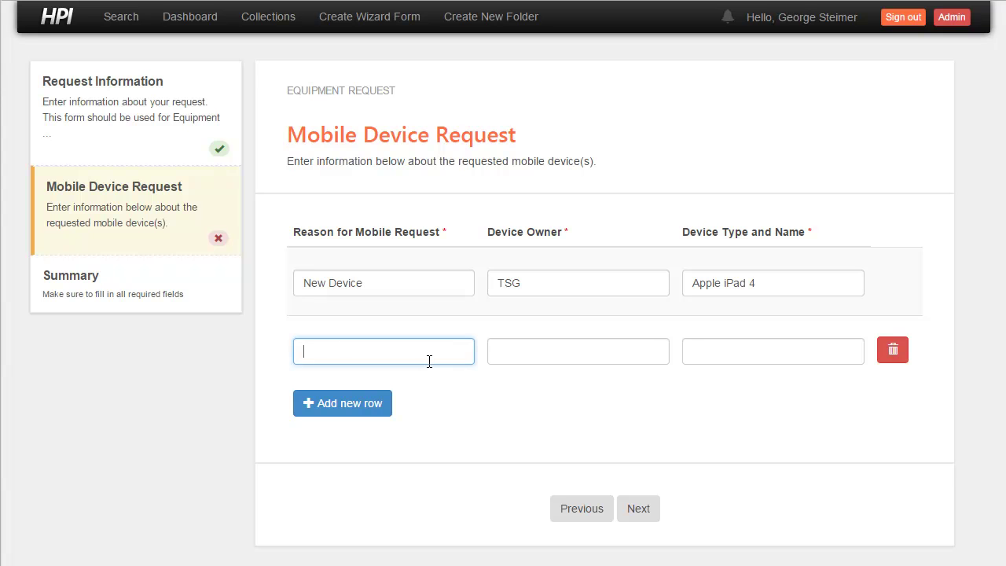
pyautogui.write('Replacement Device')
pyautogui.press('Tab')
pyautogui.write('TSG')
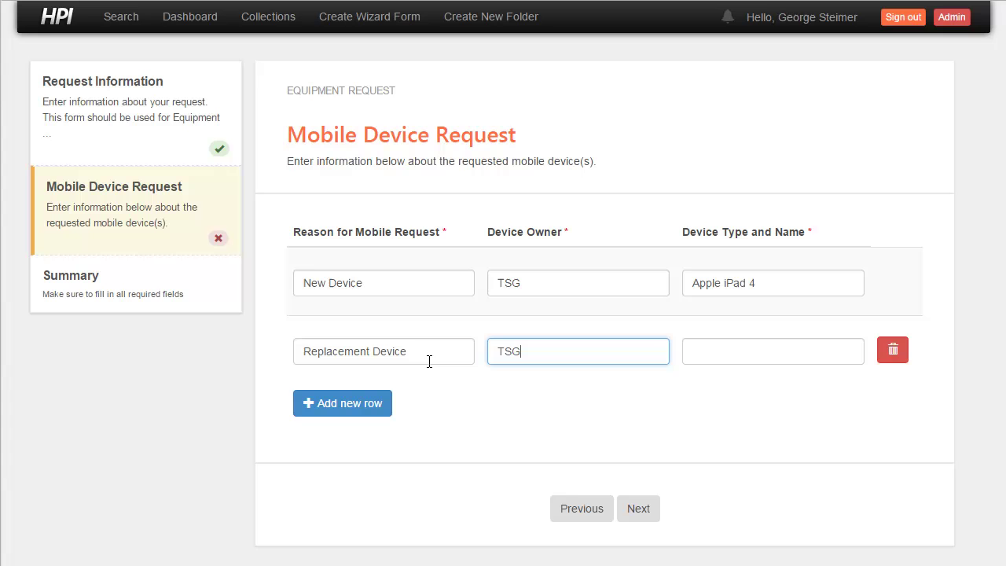
pyautogui.press('Tab')
pyautogui.write('App')
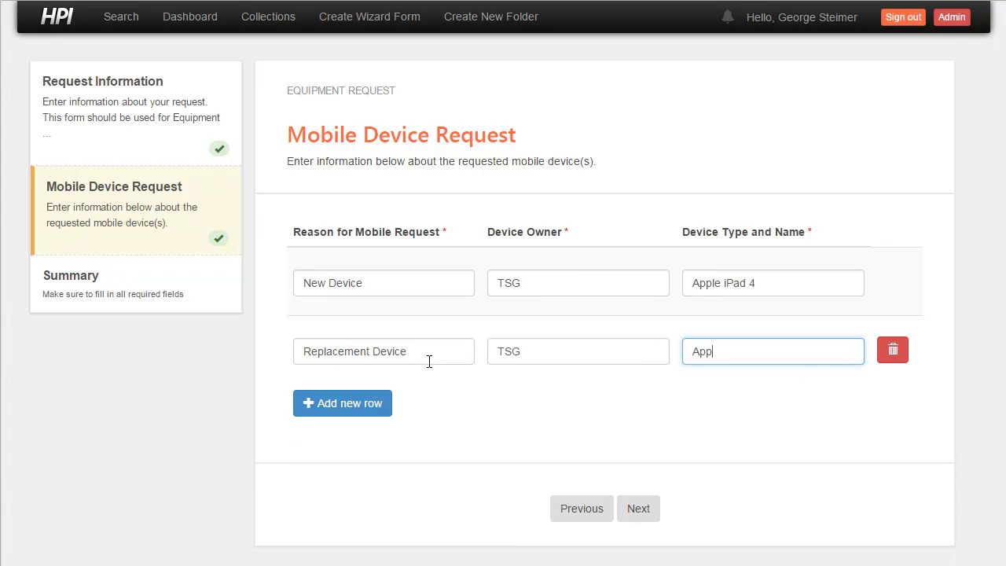
pyautogui.write('ly iPhone 6')
# Step: Add a third device row with reason New Device, owner TSg and device Samsung Galaxy S5
pyautogui.click(370, 404)
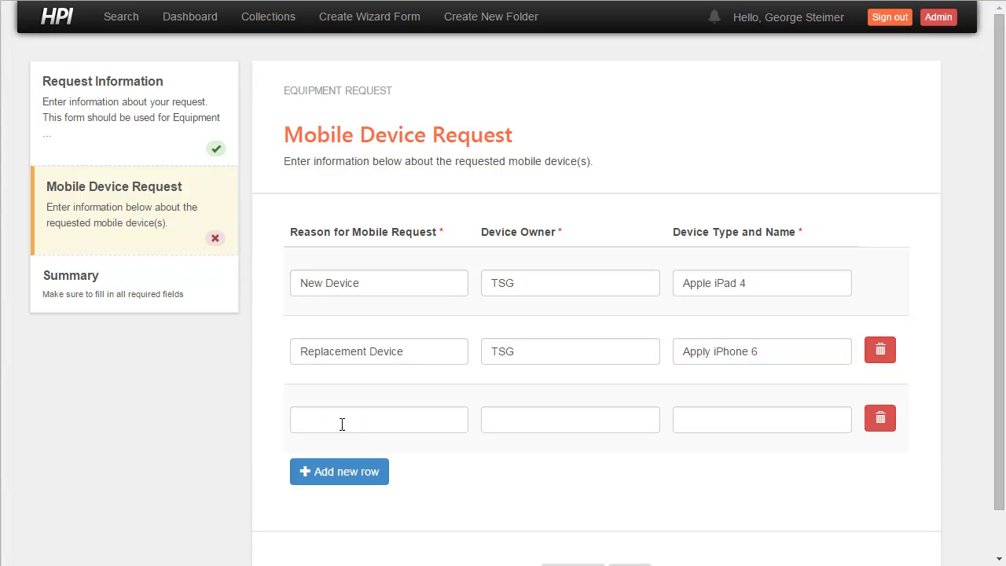
pyautogui.click(371, 416)
pyautogui.write('New Device')
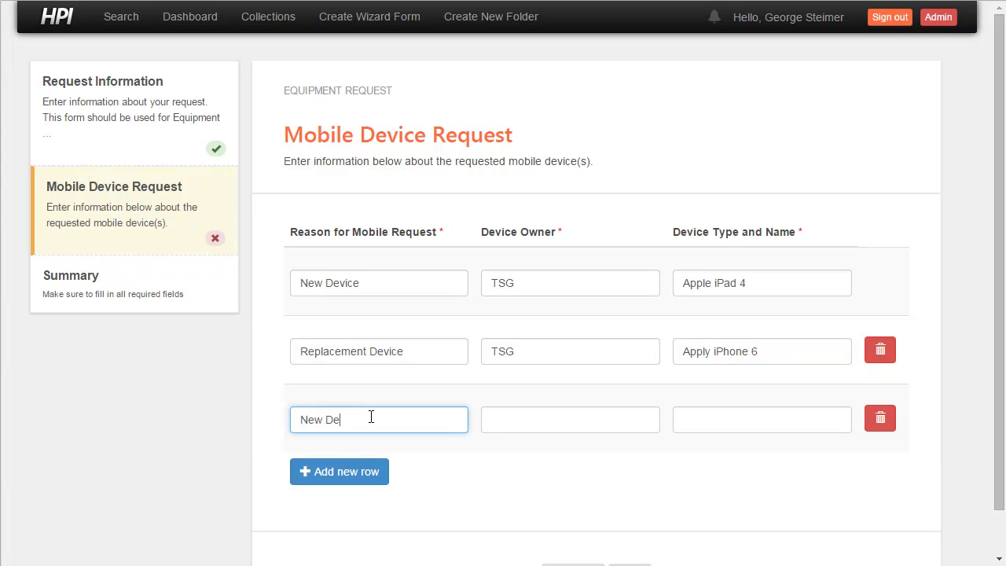
pyautogui.press('Tab')
pyautogui.write('TSg')
pyautogui.press('Tab')
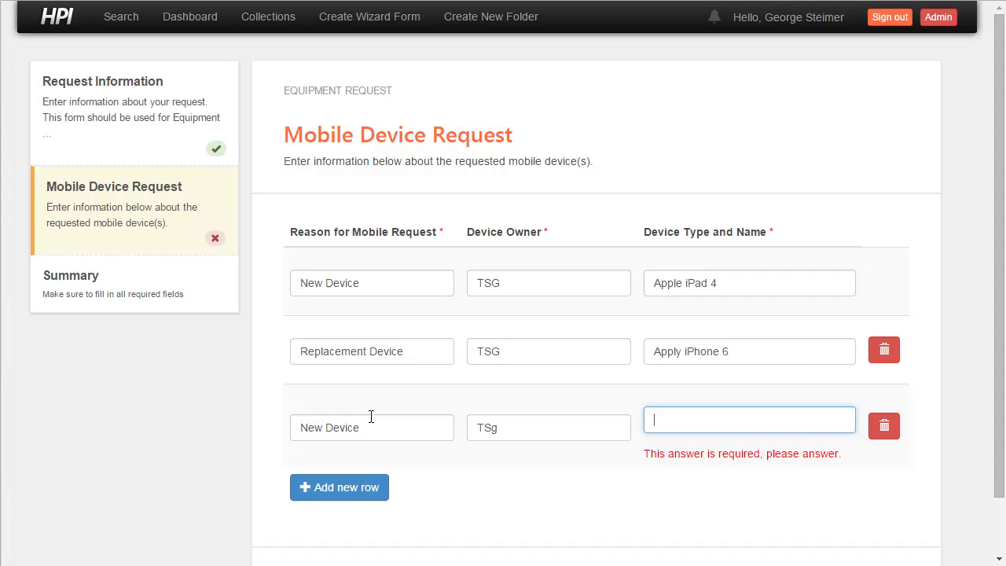
pyautogui.write('Sam')
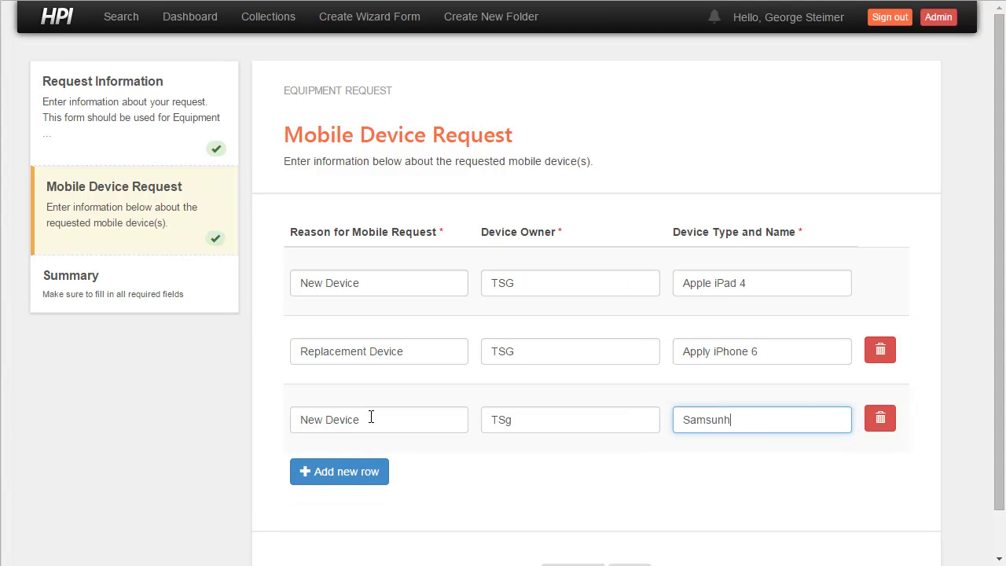
pyautogui.write('sung Gala')
pyautogui.write('zy')
pyautogui.press('BackSpace')
pyautogui.press('BackSpace')
pyautogui.write('xy S5')
# Step: Delete the Replacement Device row and proceed to the summary page to review the request
pyautogui.click(881, 351)
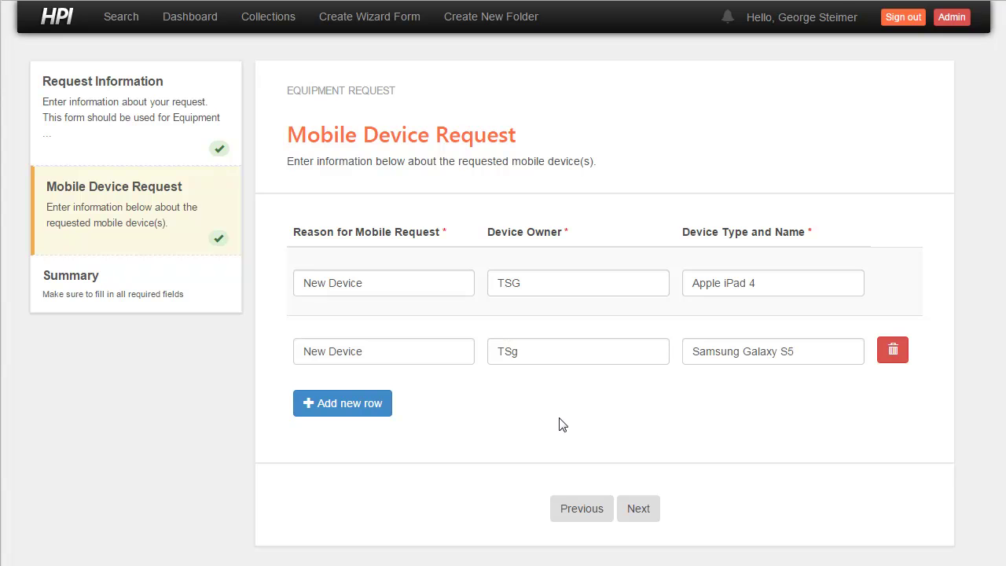
pyautogui.click(643, 512)
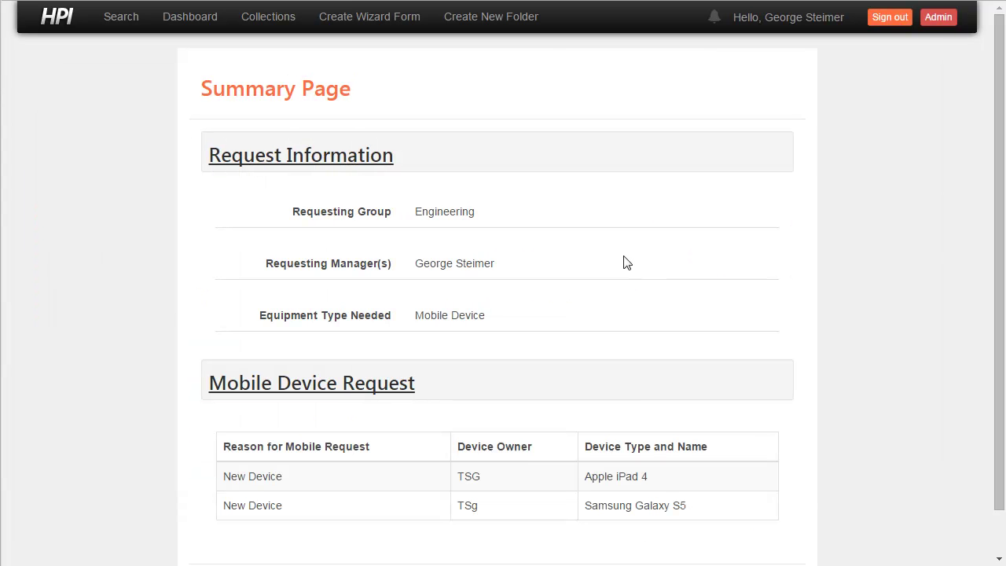
pyautogui.scroll(-1, 465, 200)
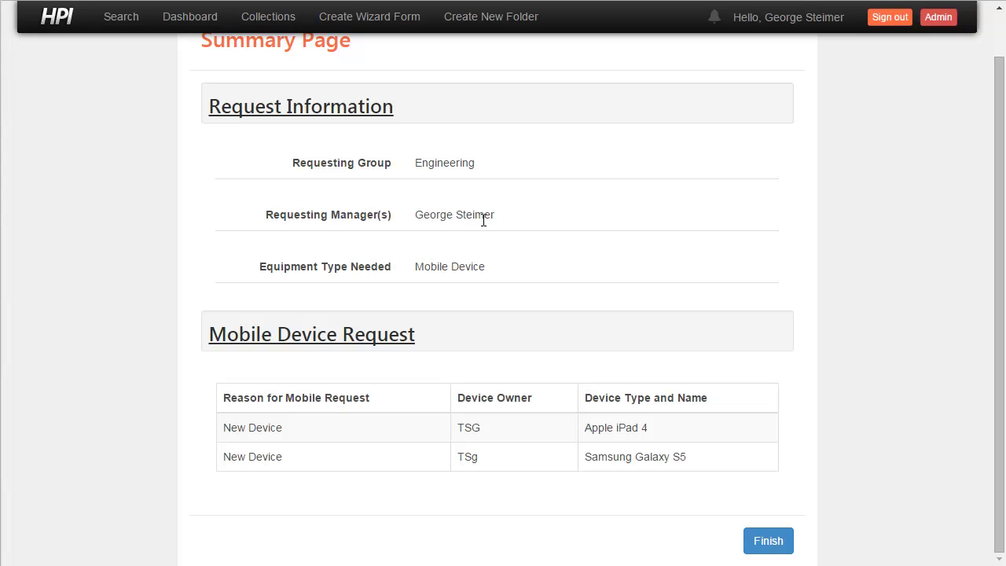
pyautogui.scroll(1, 299, 220)
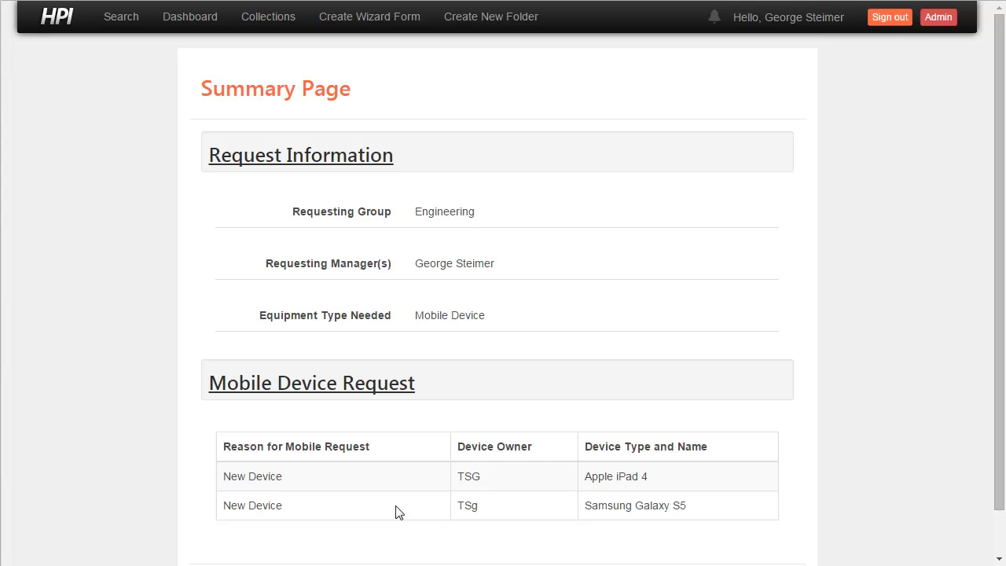
# Step: Return to the Request Information page from the summary and narrow the browser window to about half its width
pyautogui.click(328, 166)
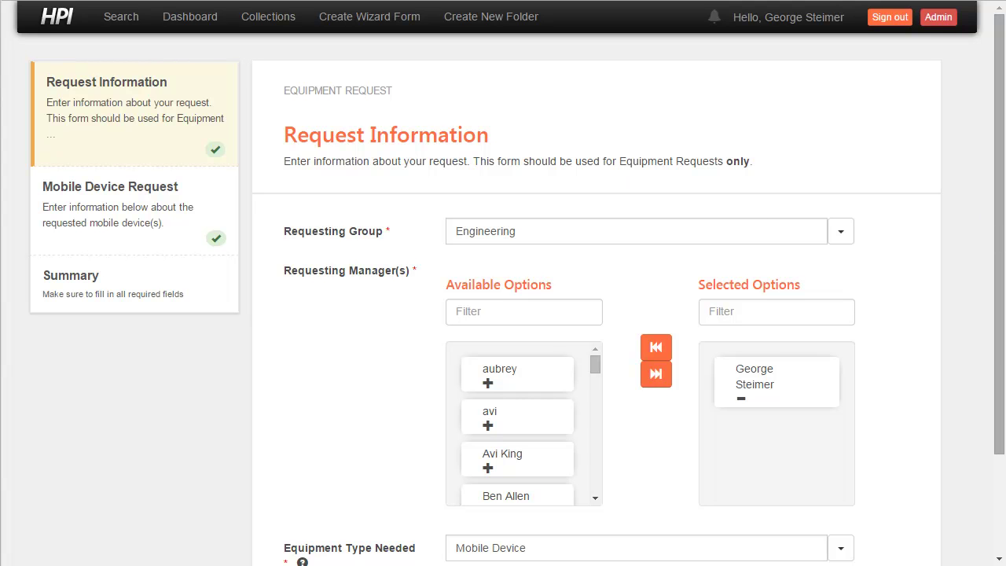
pyautogui.moveTo(1004, 225); pyautogui.dragTo(476, 227)
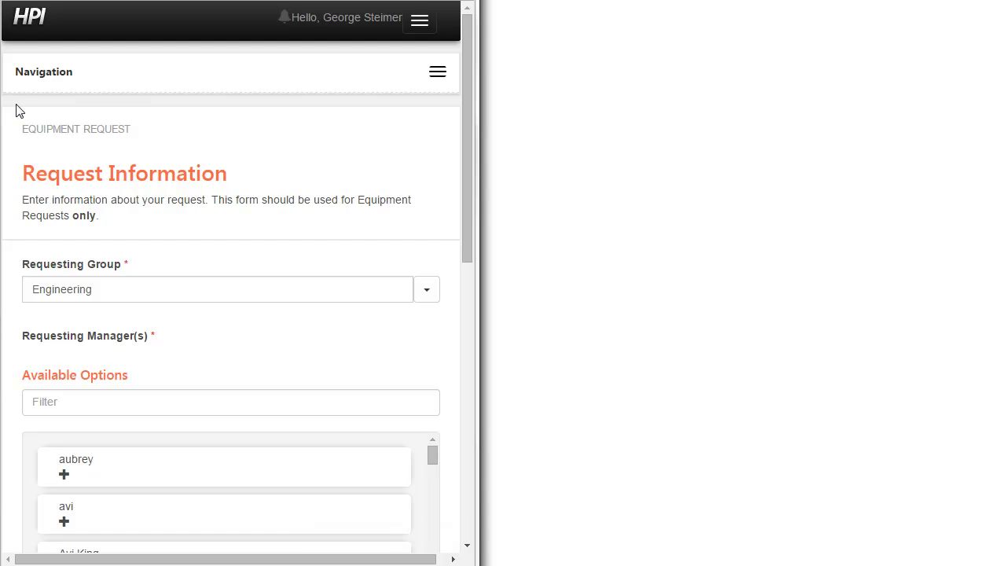
# Step: Expand and collapse the page navigation and look over the Request Information fields in the narrow layout
pyautogui.click(346, 84)
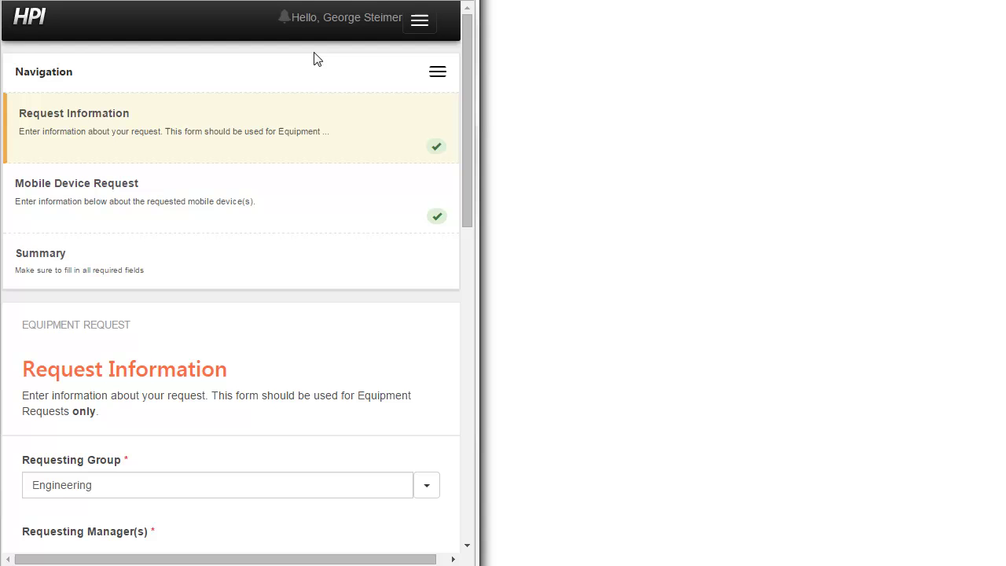
pyautogui.click(314, 81)
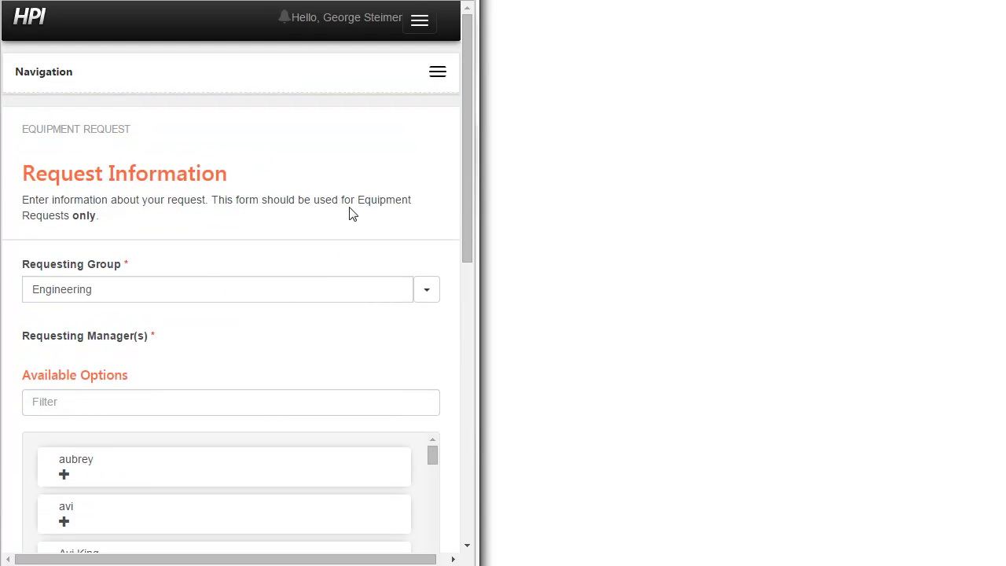
pyautogui.scroll(-3, 346, 208)
pyautogui.scroll(-5, 438, 390)
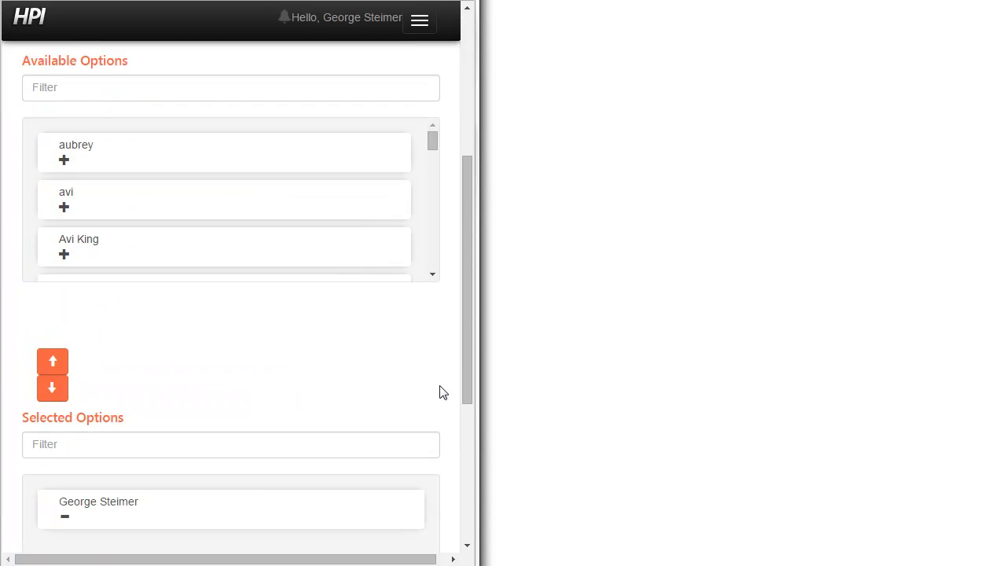
pyautogui.scroll(8, 443, 365)
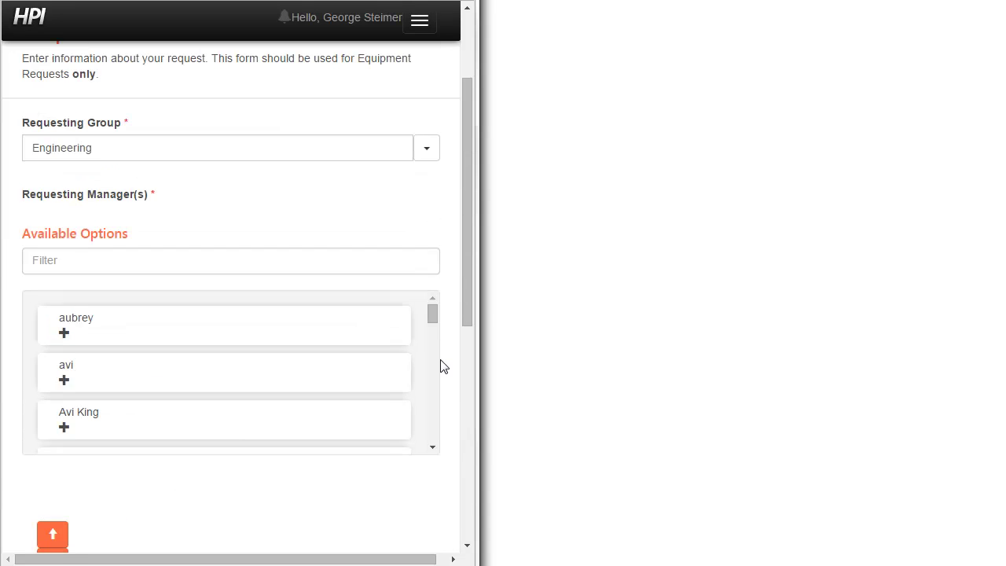
# Step: Switch to the Mobile Device Request page through the page navigation and look through its device rows
pyautogui.click(288, 90)
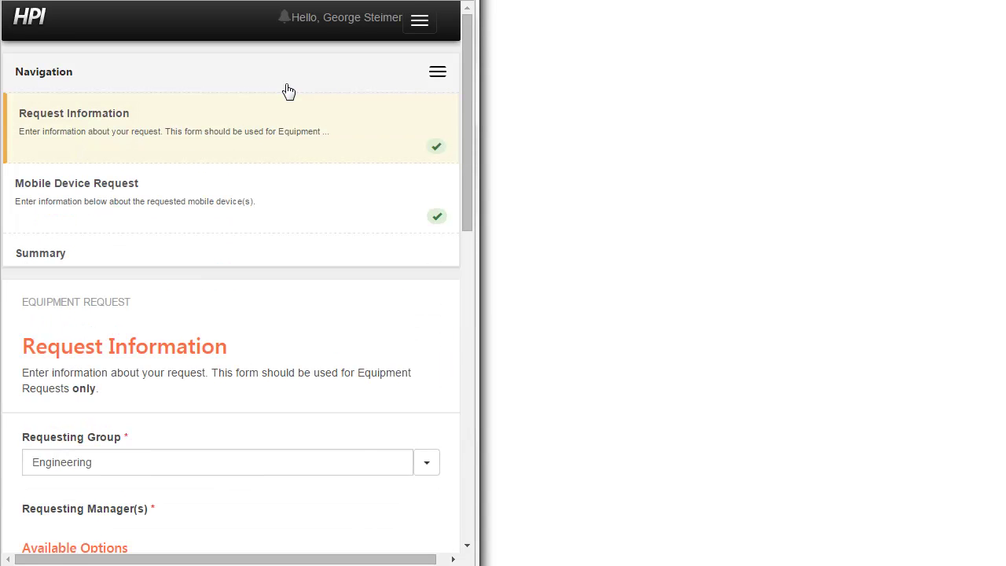
pyautogui.click(162, 194)
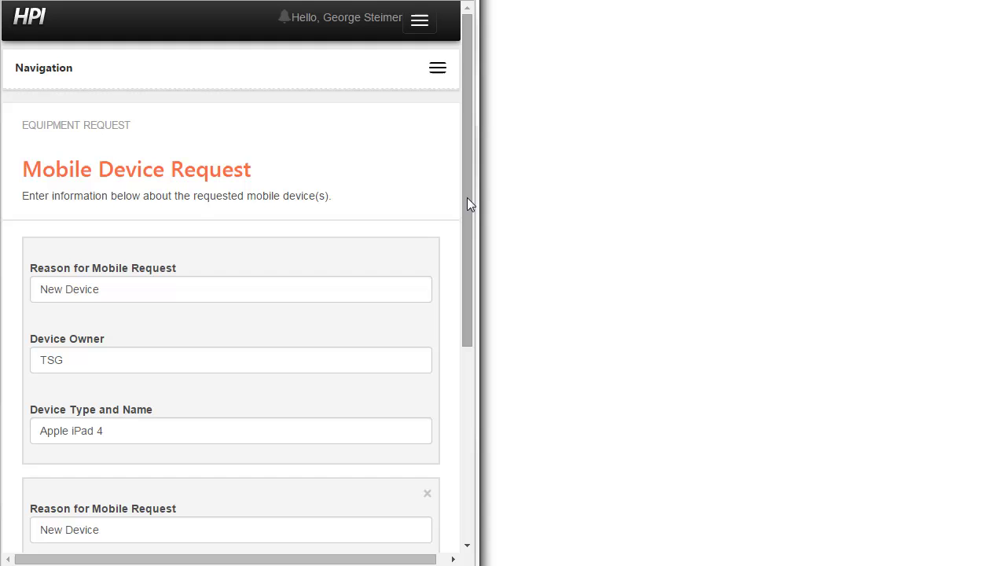
pyautogui.moveTo(467, 198); pyautogui.dragTo(468, 239)
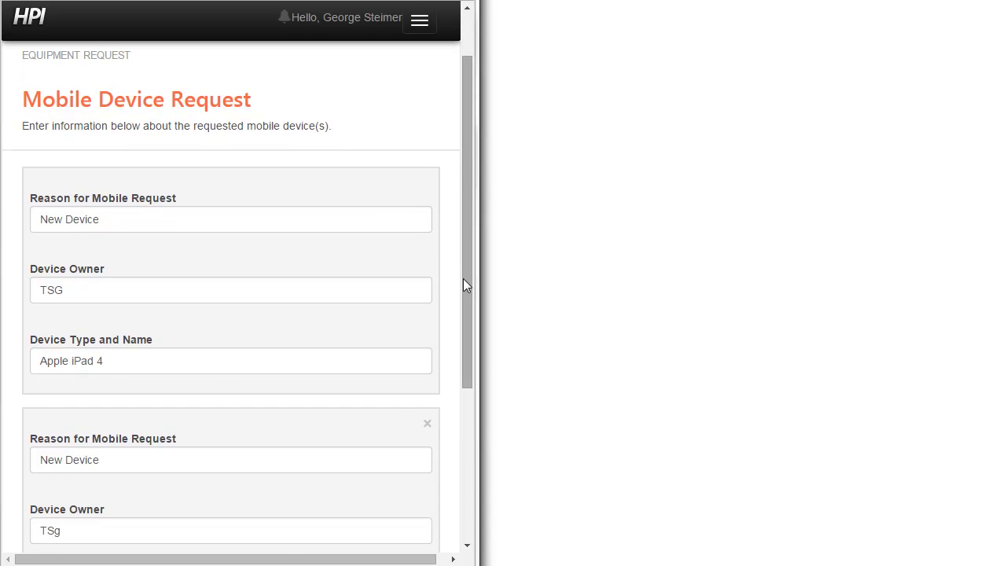
pyautogui.moveTo(464, 279); pyautogui.dragTo(440, 408)
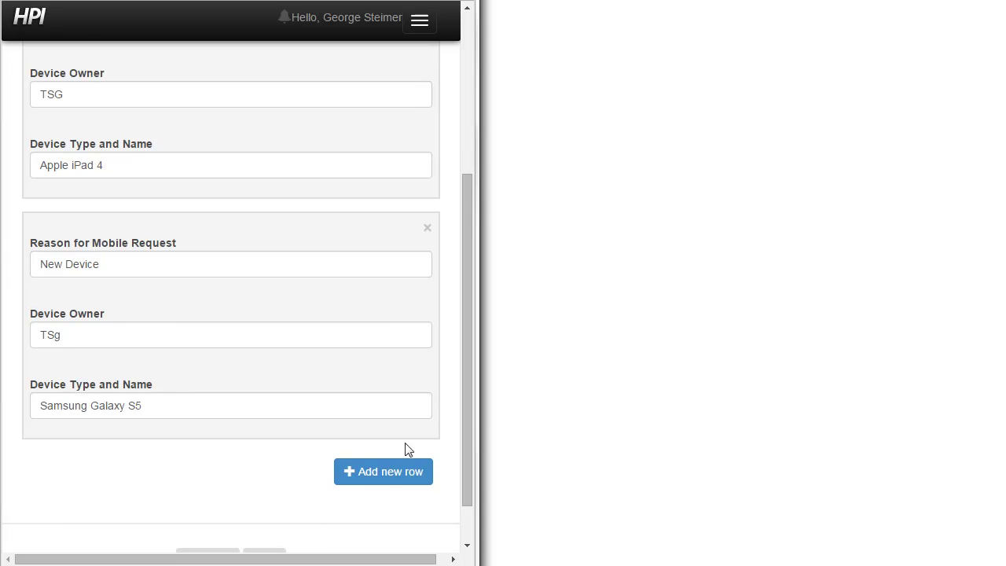
# Step: Add a third device row with reason Replacement Device, owner TSG and device Apple iPhone 6
pyautogui.click(385, 479)
pyautogui.moveTo(466, 359); pyautogui.dragTo(467, 418)
pyautogui.click(239, 350)
pyautogui.write('R')
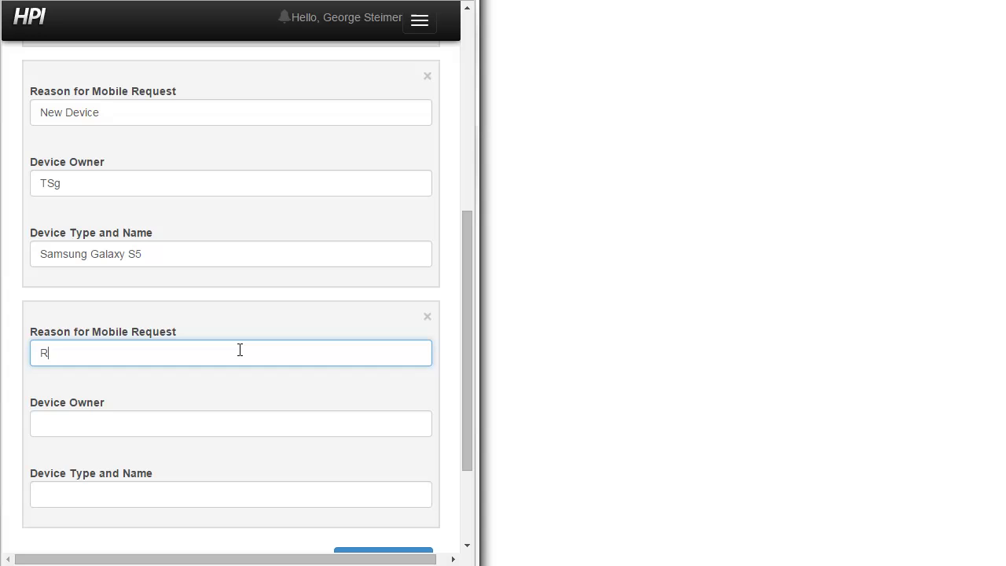
pyautogui.write('eplacement Device')
pyautogui.press('Tab')
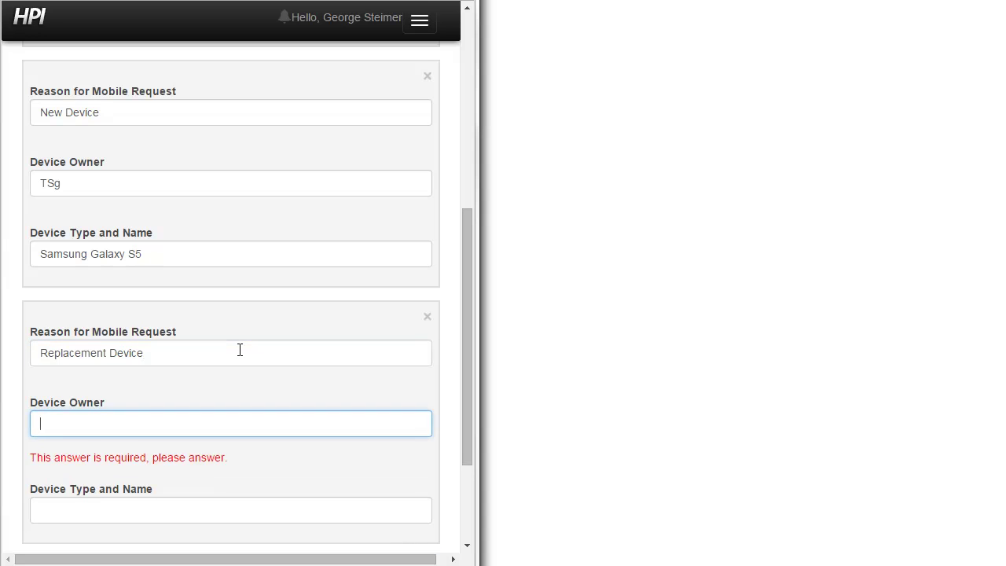
pyautogui.write('TSG')
pyautogui.press('Tab')
pyautogui.write('Ap')
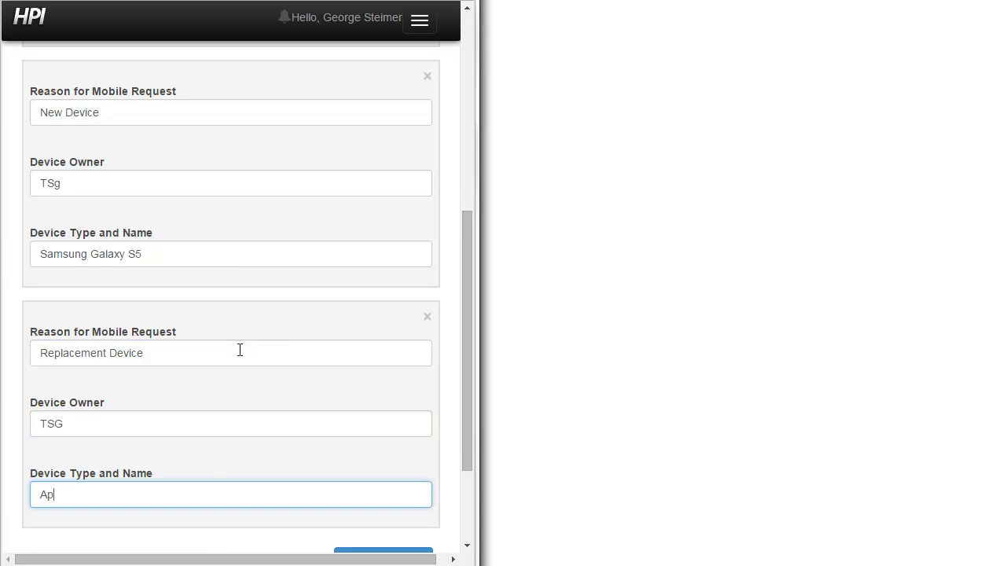
pyautogui.write('ple iPhone 6')
# Step: Proceed to the summary page to review the requested devices and widen the browser window back to full width
pyautogui.scroll(-1, 308, 341)
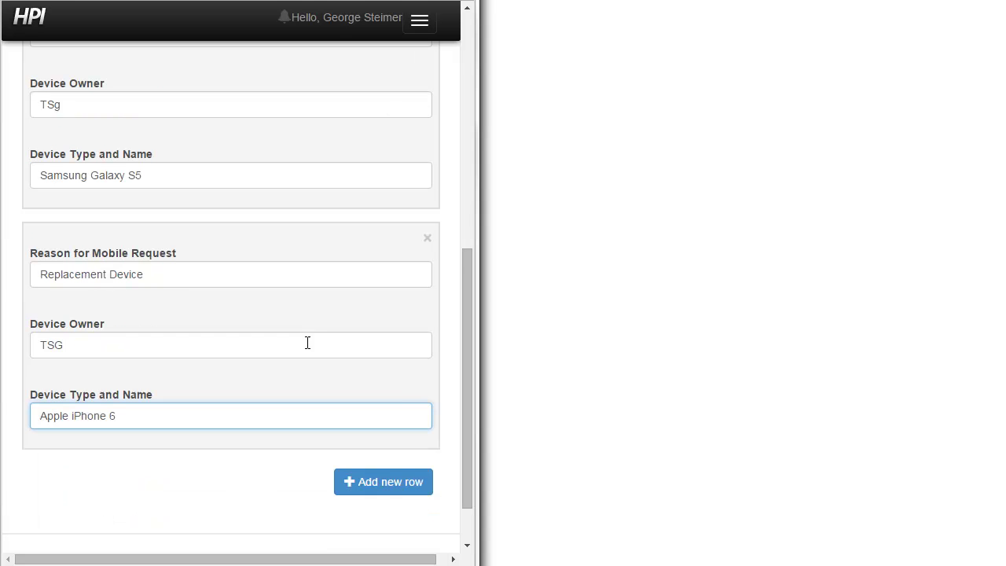
pyautogui.scroll(-2, 398, 500)
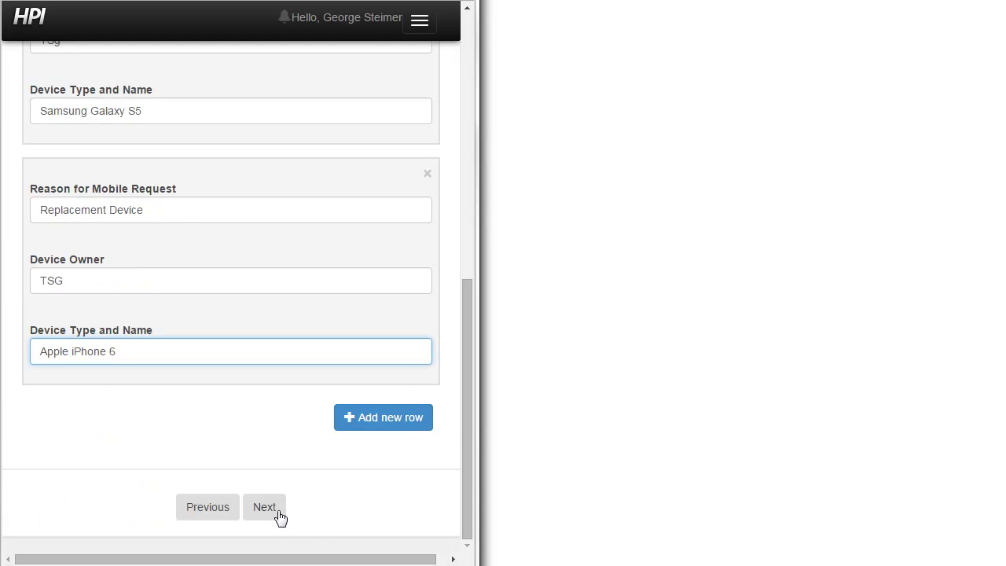
pyautogui.click(278, 515)
pyautogui.scroll(-1, 347, 274)
pyautogui.scroll(-3, 346, 274)
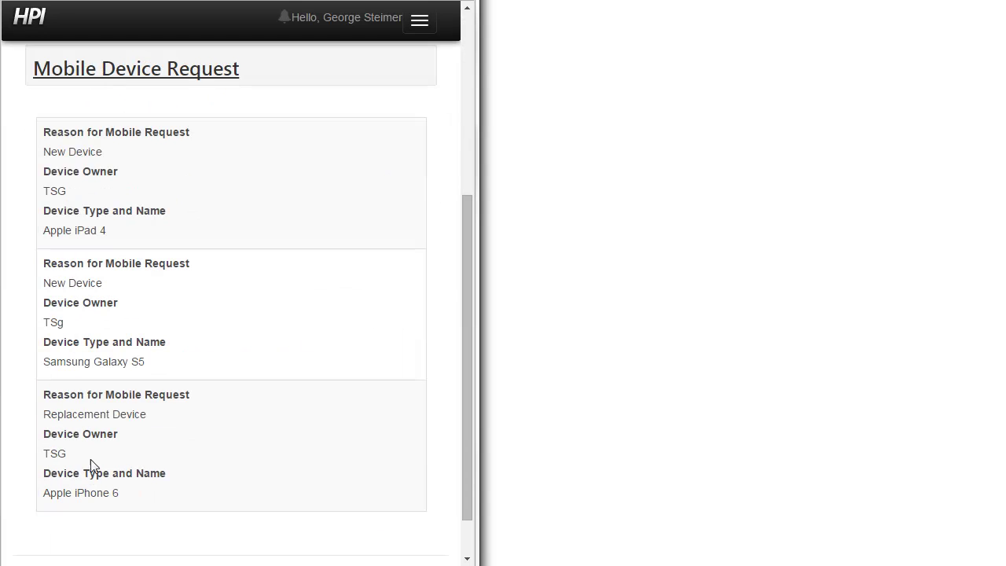
pyautogui.moveTo(477, 276); pyautogui.dragTo(1005, 256)
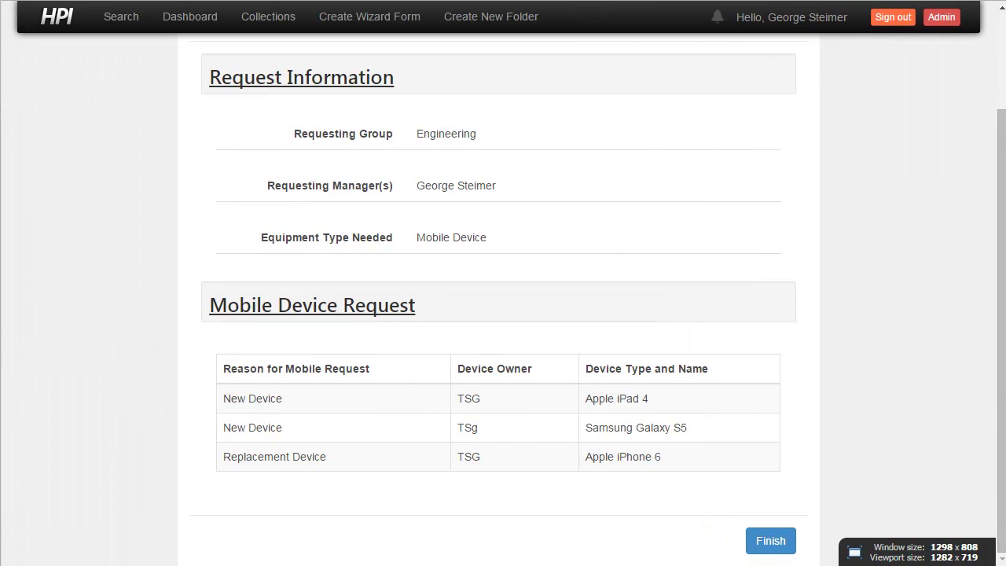